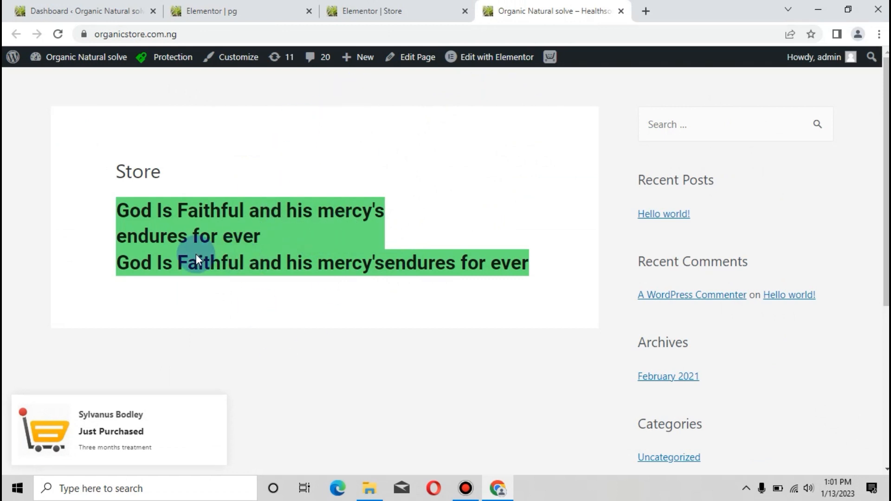
Delete the existing section with the green-highlighted heading from the Store page in the Elementor editor
click(399, 5)
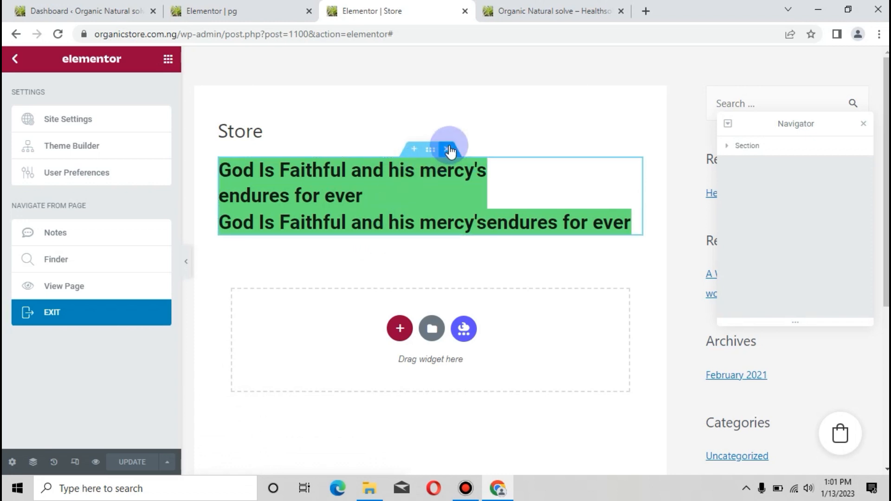
click(561, 10)
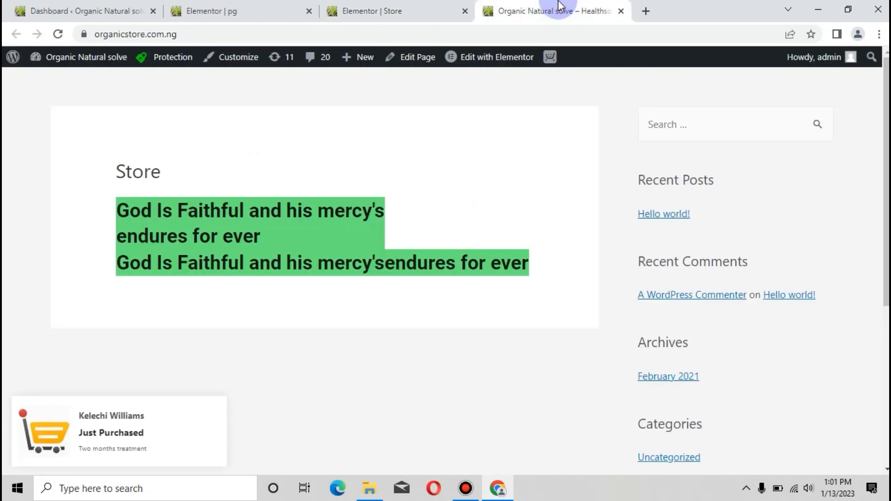
click(434, 10)
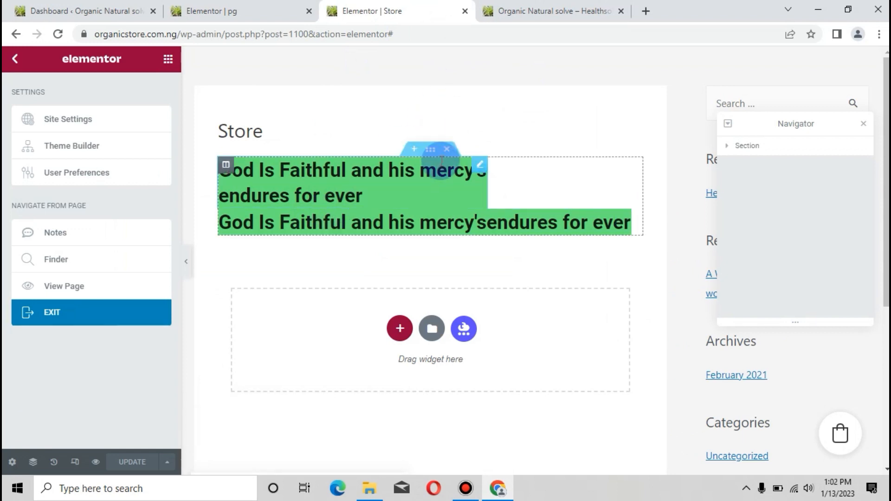
click(449, 147)
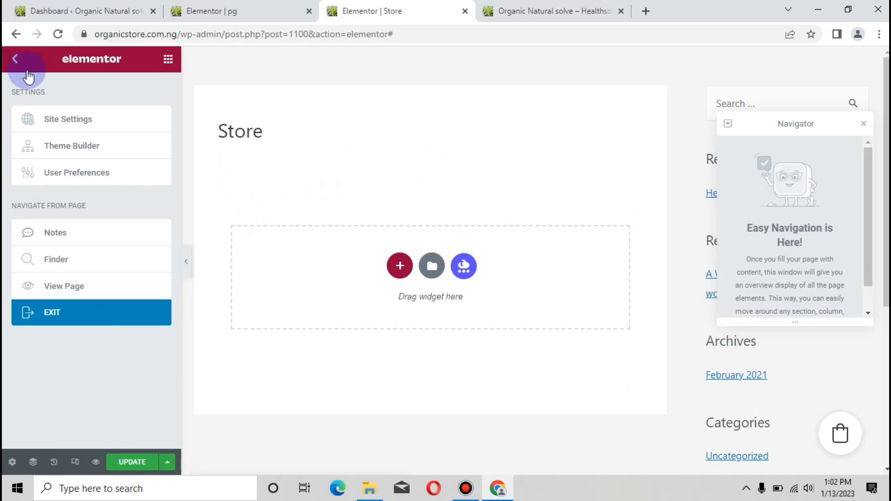
Add a single-column section to the Store page and set its columns gap to No Gap
click(17, 61)
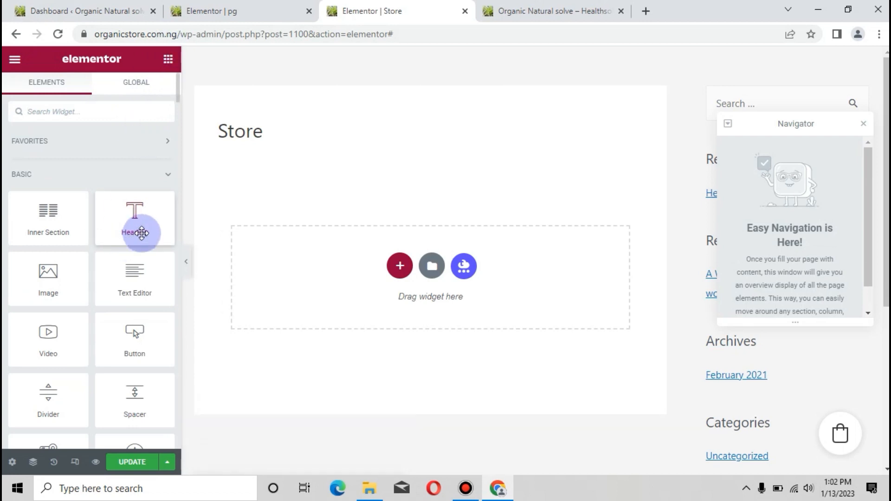
click(399, 266)
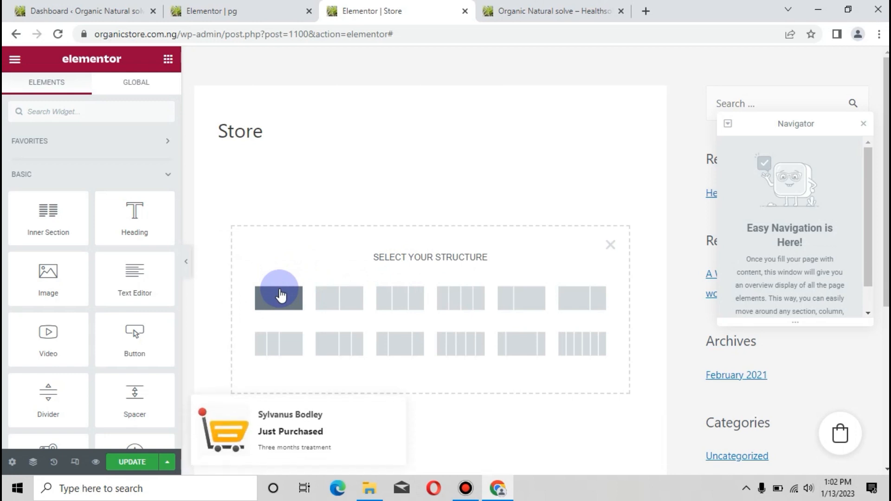
click(280, 293)
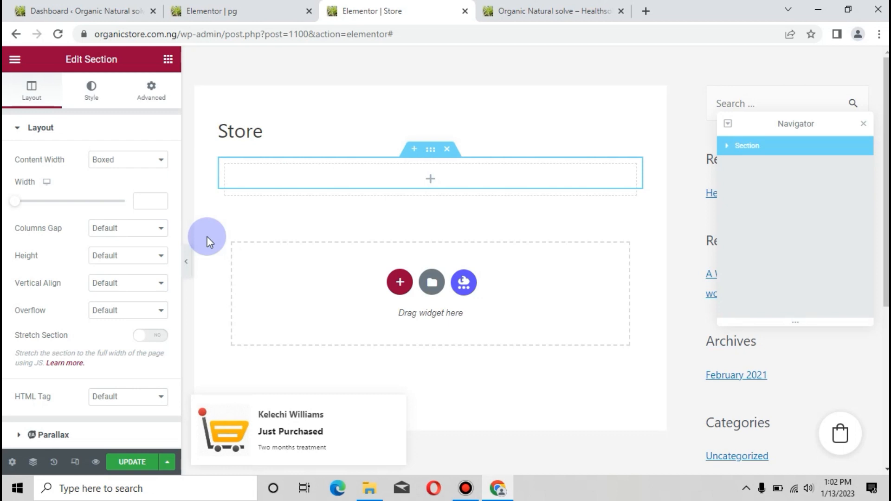
click(153, 236)
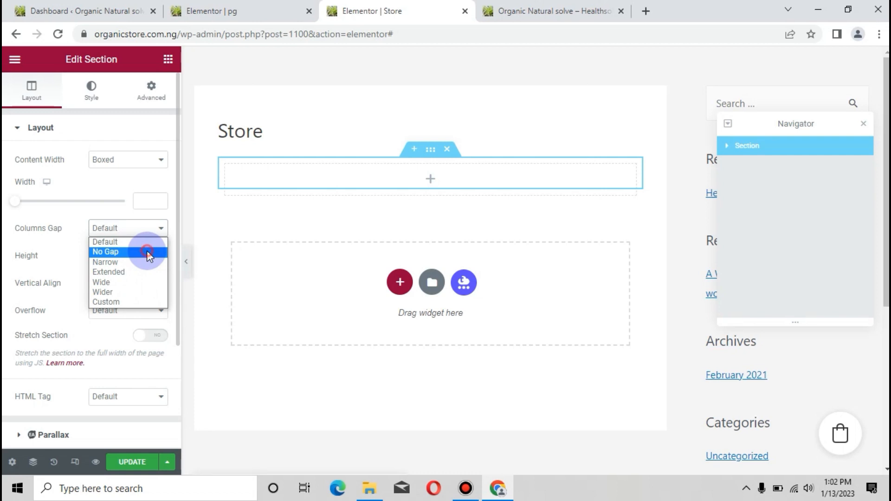
click(147, 250)
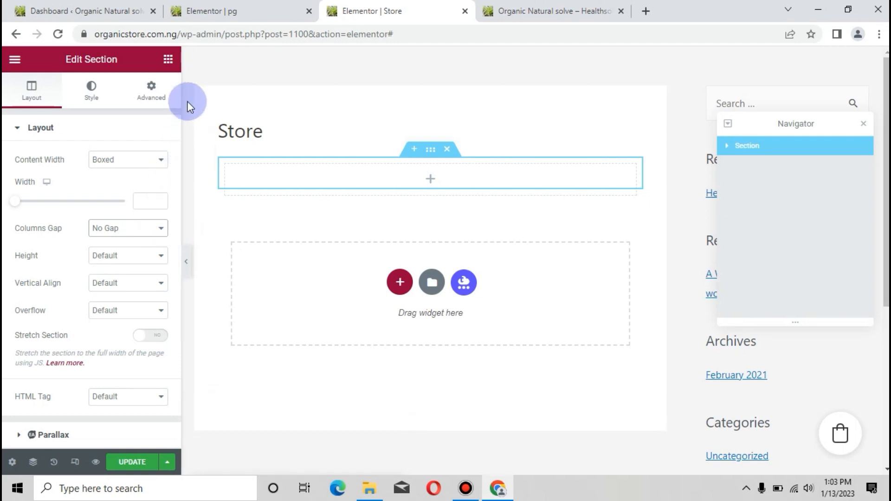
Place a Heading widget in the empty section and replace its text with "God Is Faithful and his mercy's endures for ever"
click(168, 60)
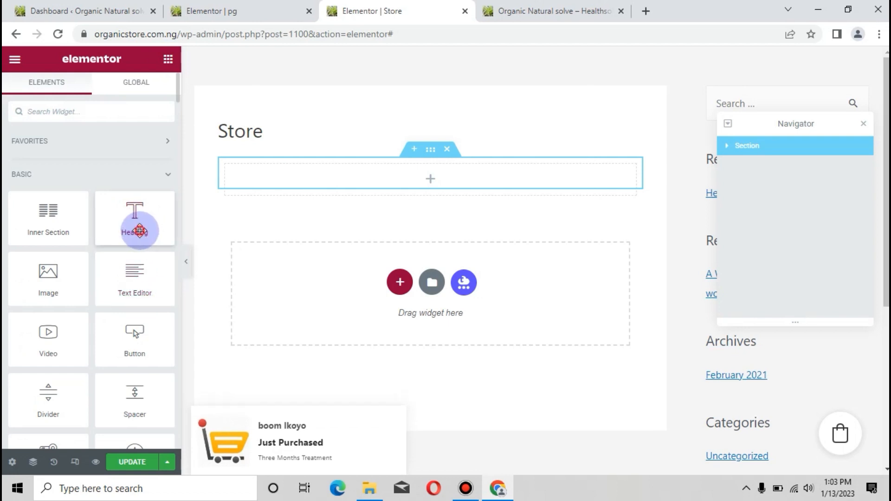
drag(139, 223, 322, 175)
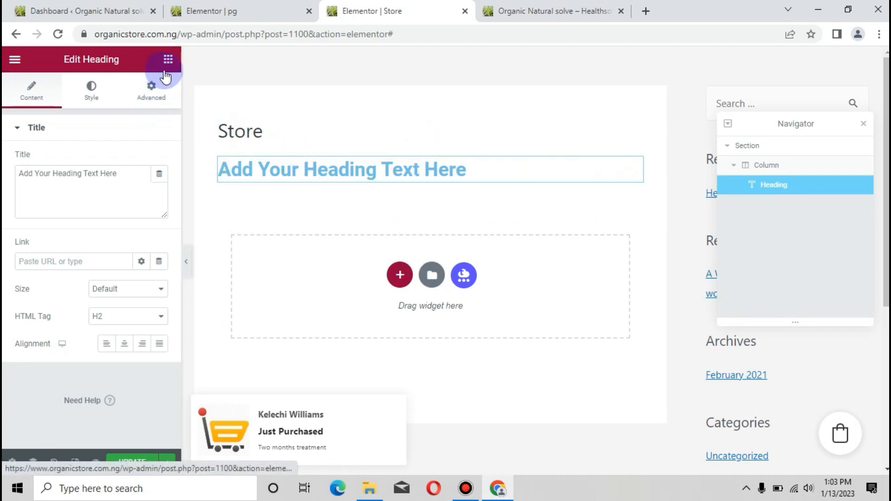
click(140, 95)
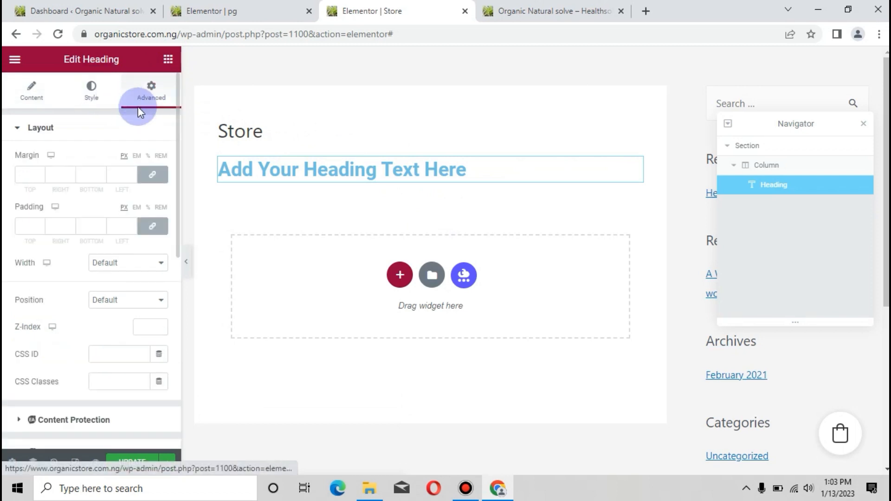
click(33, 93)
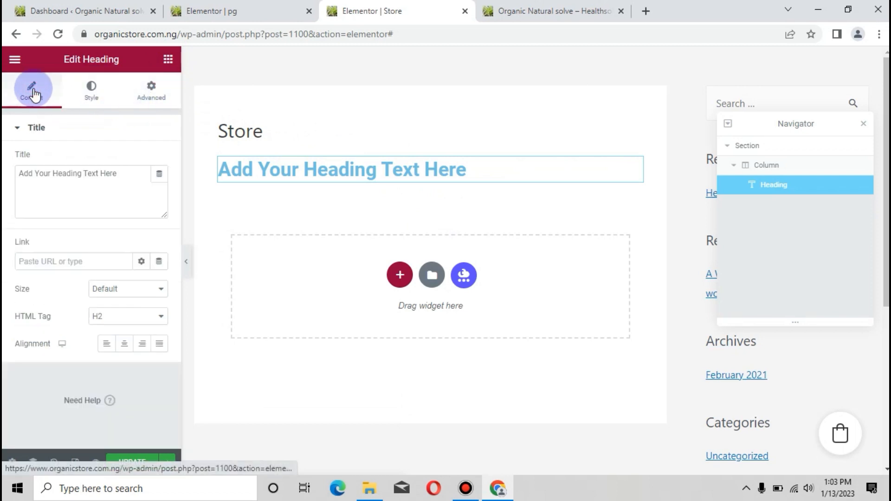
triple_click(338, 176)
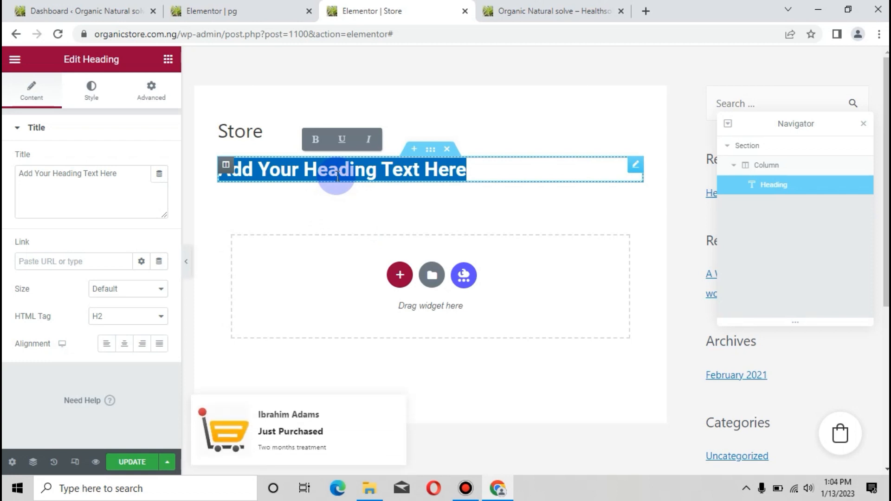
text(God Is Faithful and his mercy's endures for ever)
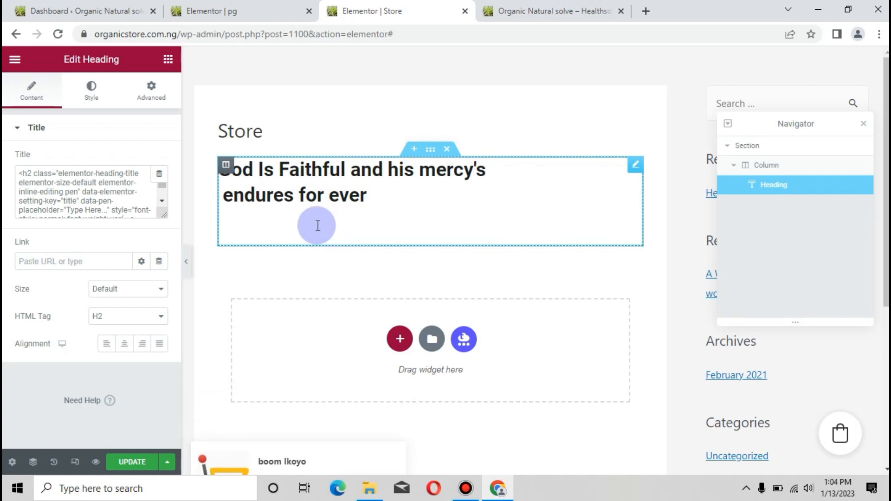
click(366, 199)
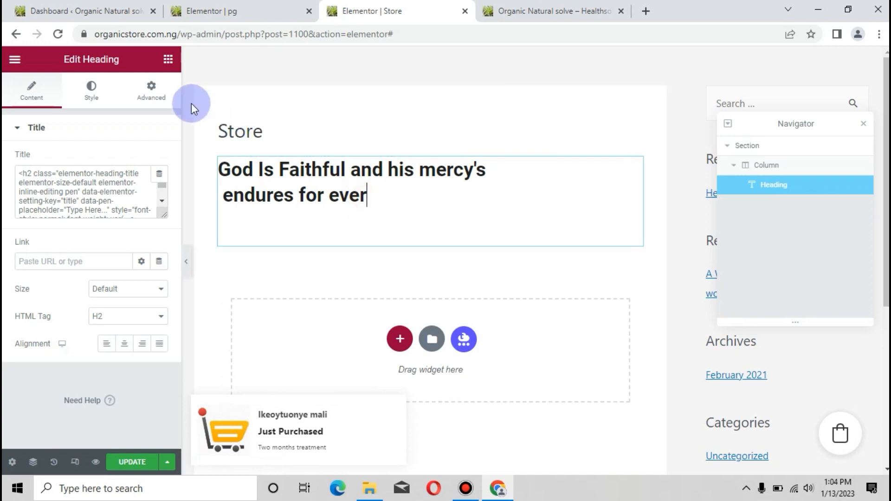
Try recolouring the heading text to #097AAA and delete the heading's section
click(148, 94)
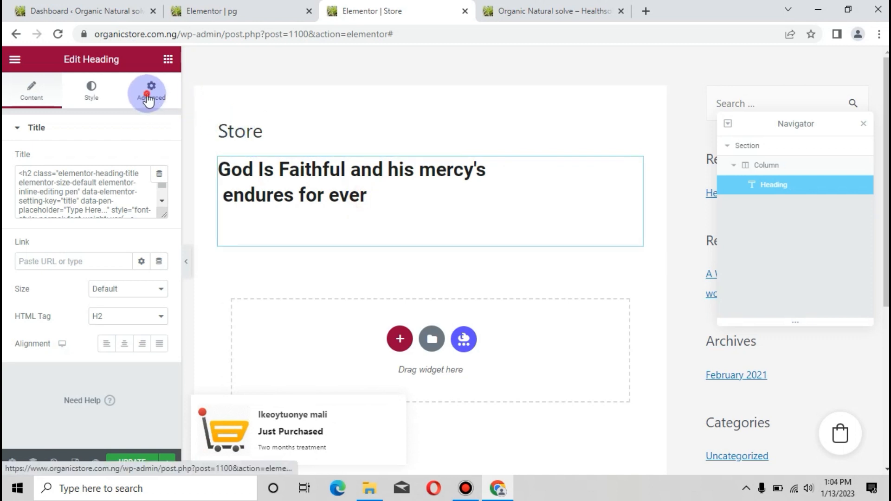
click(91, 90)
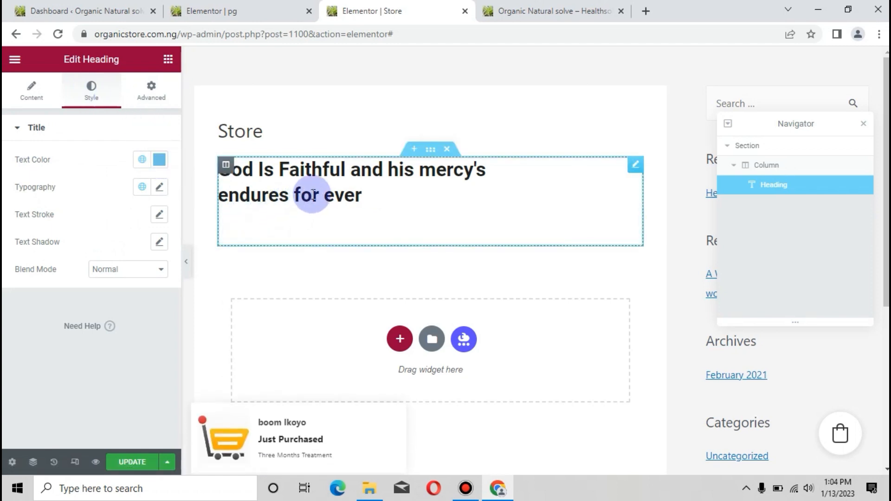
click(159, 165)
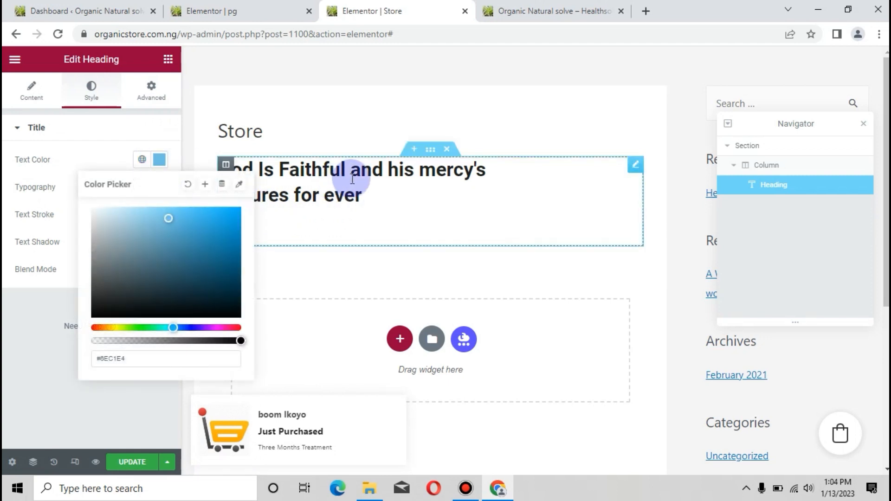
click(232, 243)
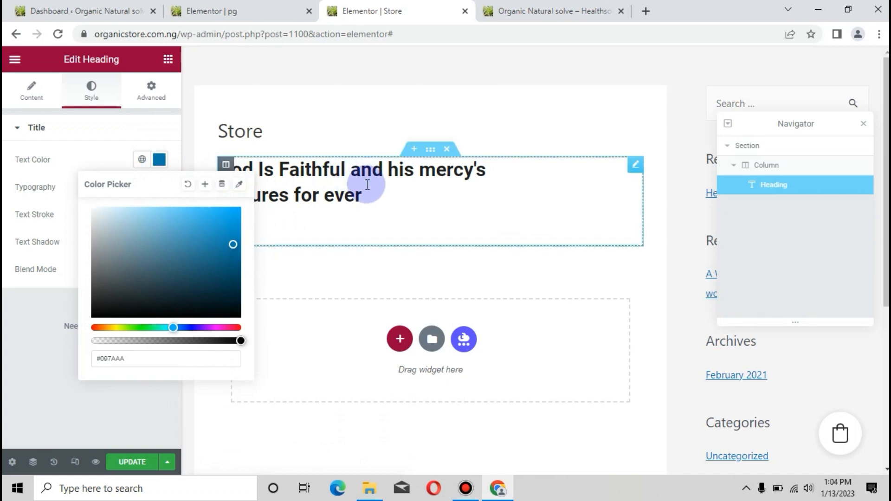
click(368, 214)
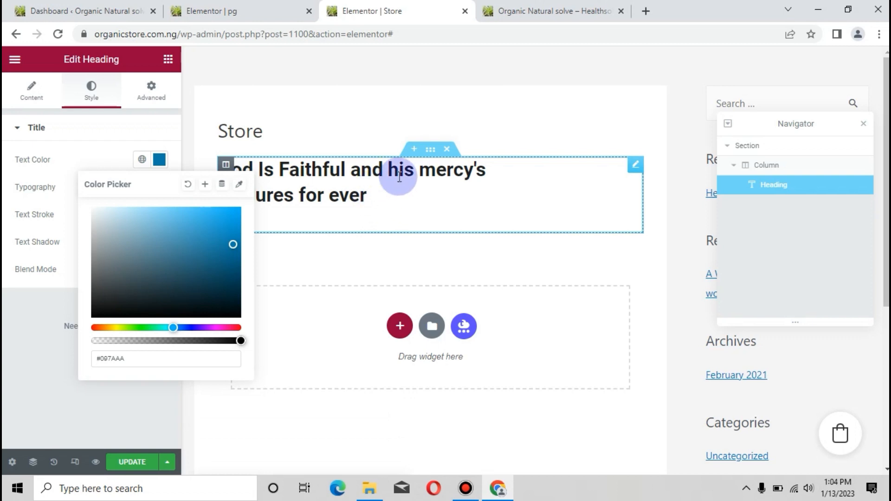
click(447, 151)
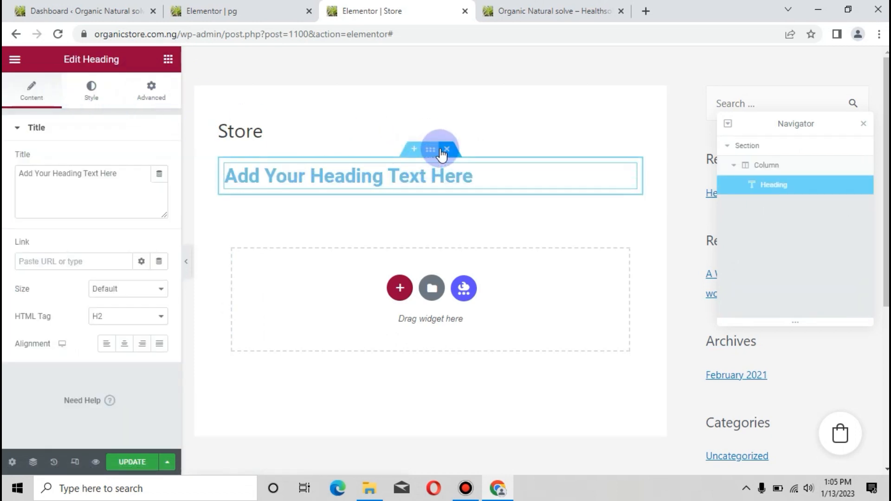
Set the columns gap of the section containing the new default heading to No Gap
click(427, 150)
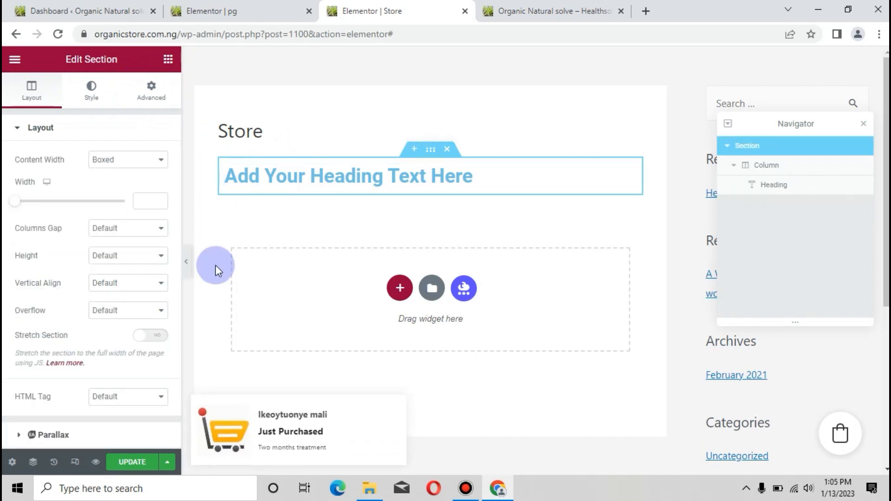
click(154, 228)
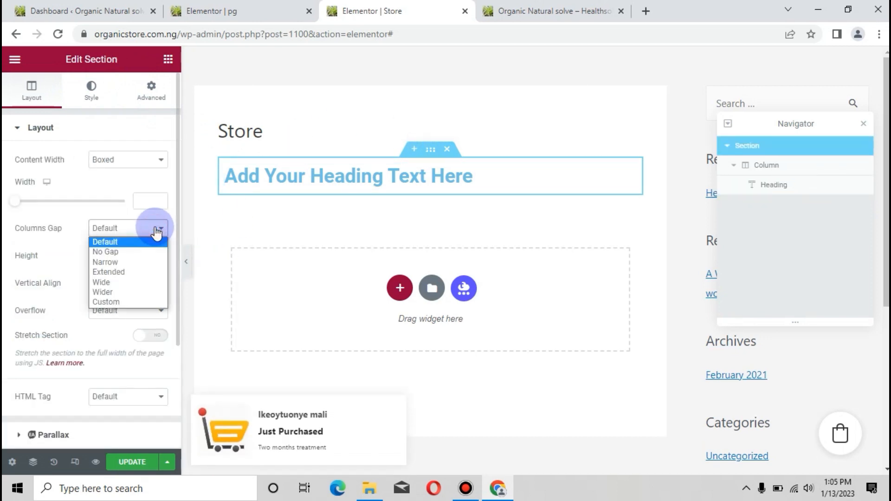
click(135, 258)
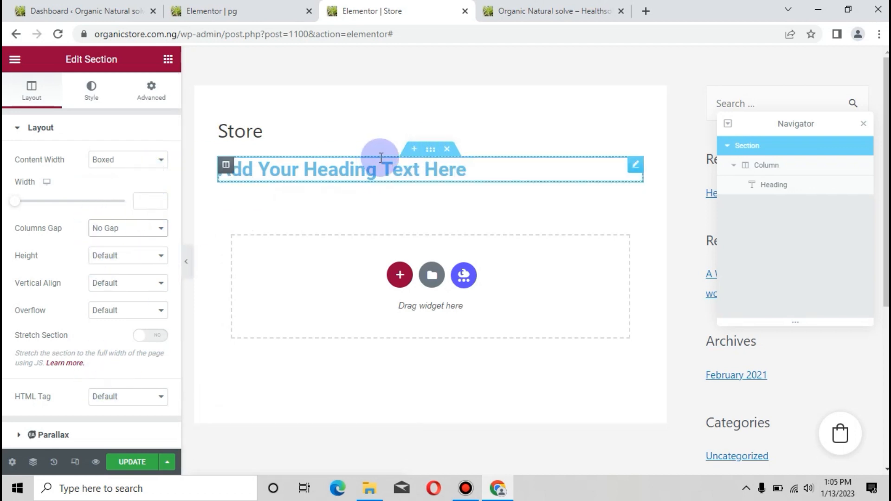
Replace the placeholder heading text with "Hello Guys Welcome to my Youtube Channel"
triple_click(444, 175)
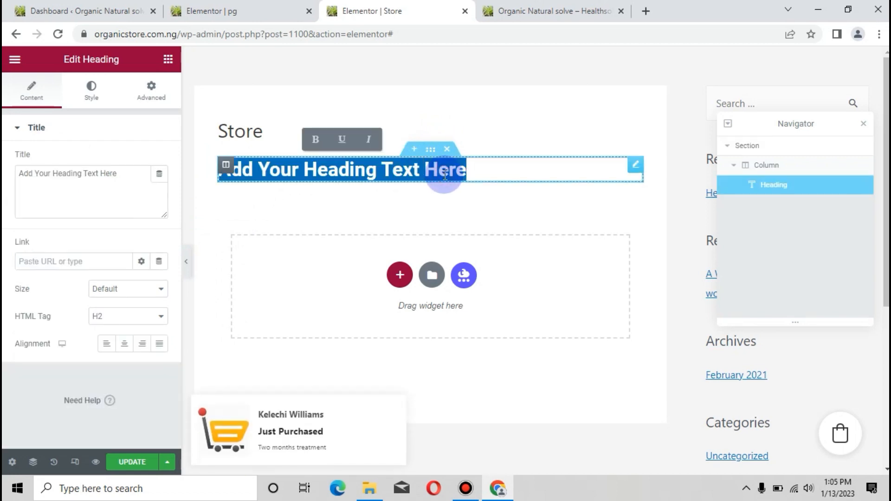
text(Hello)
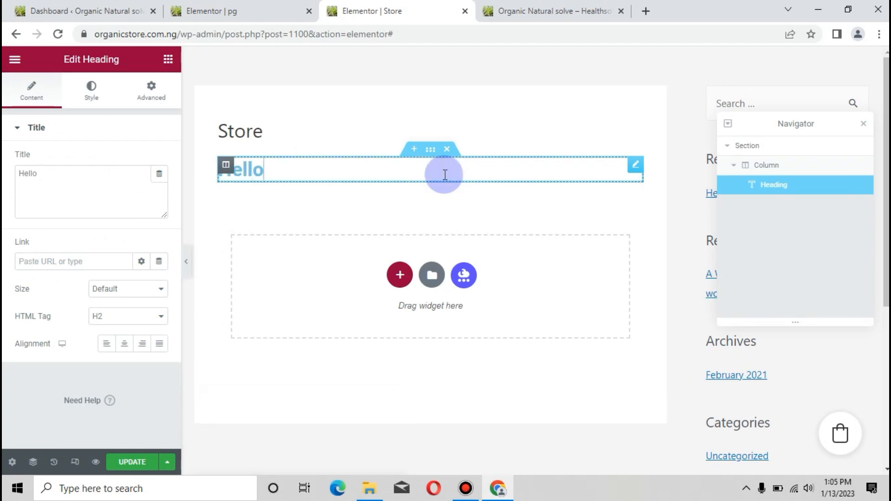
text( Guys)
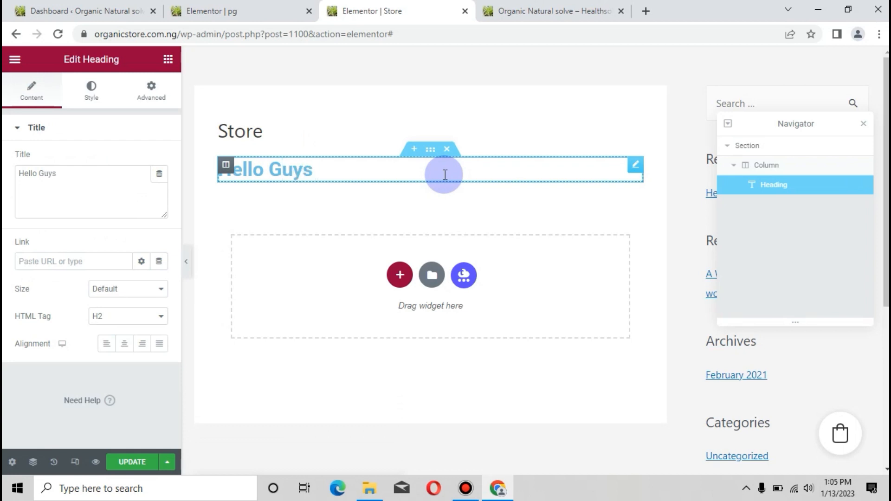
text( Wel)
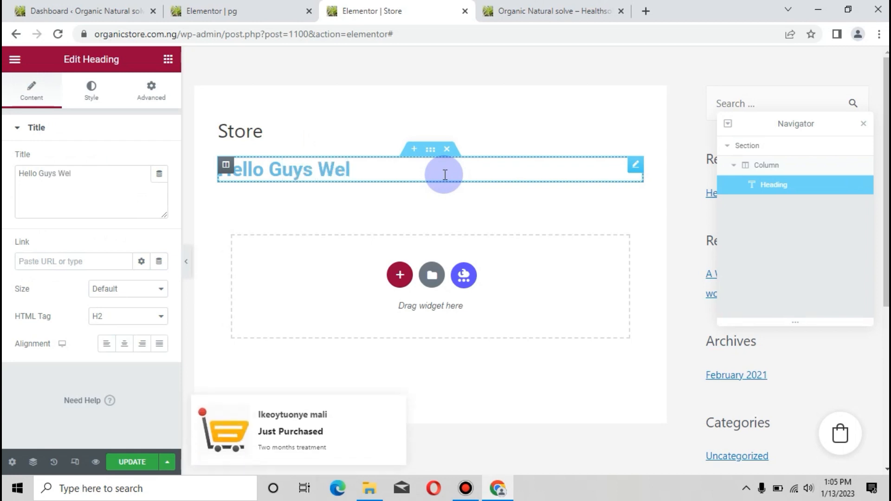
text(come to my you)
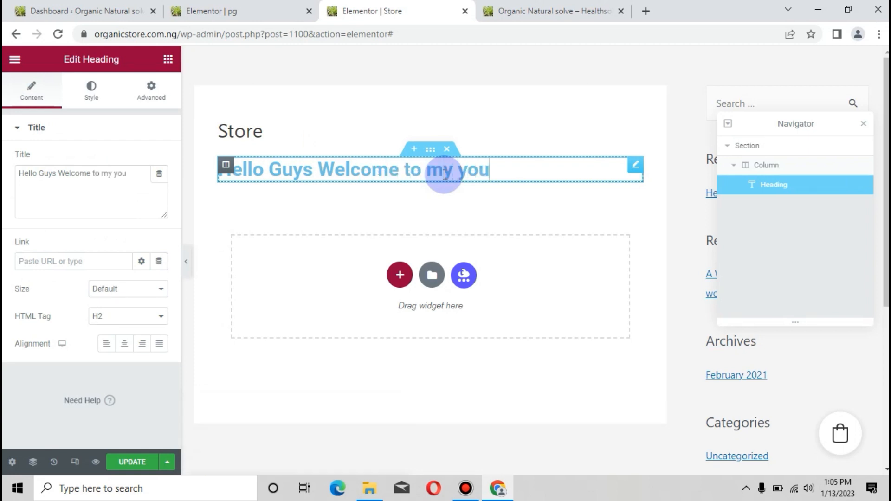
text(rtube)
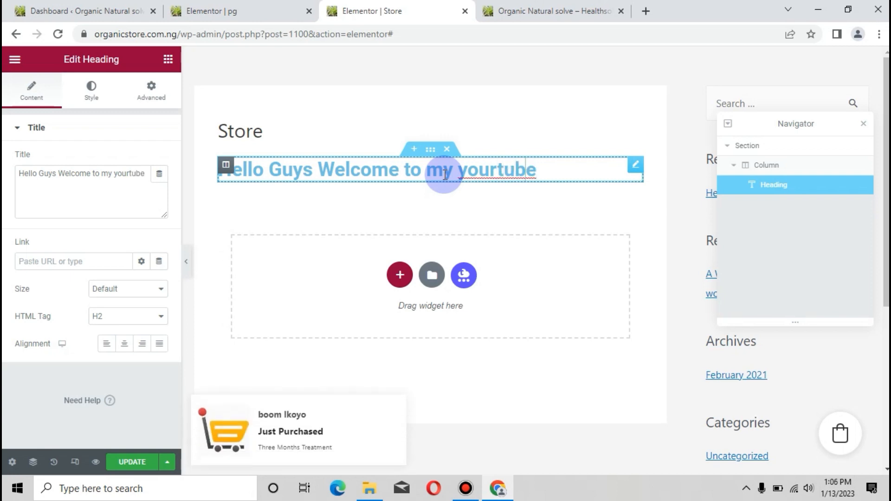
key(BackSpace)
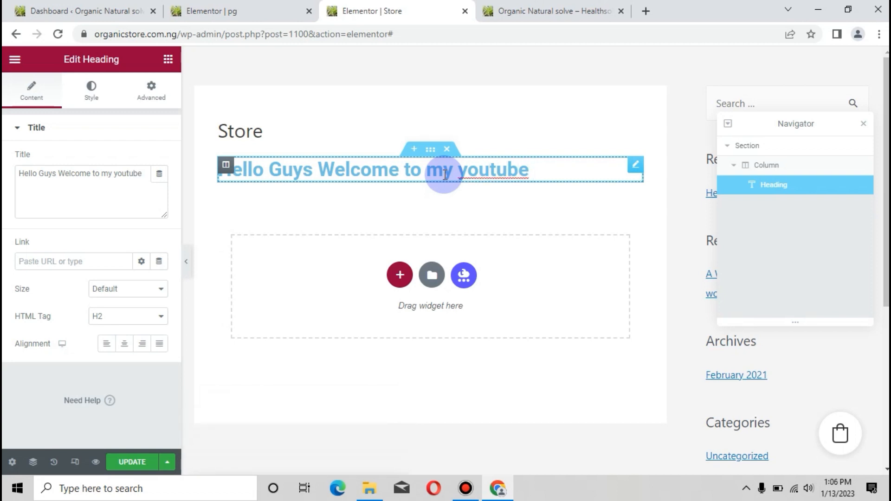
text(Channel)
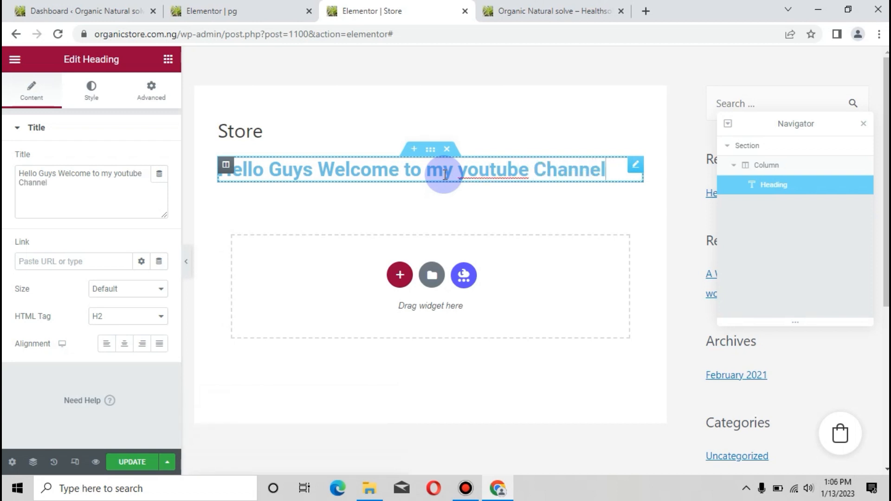
click(474, 174)
key(BackSpace)
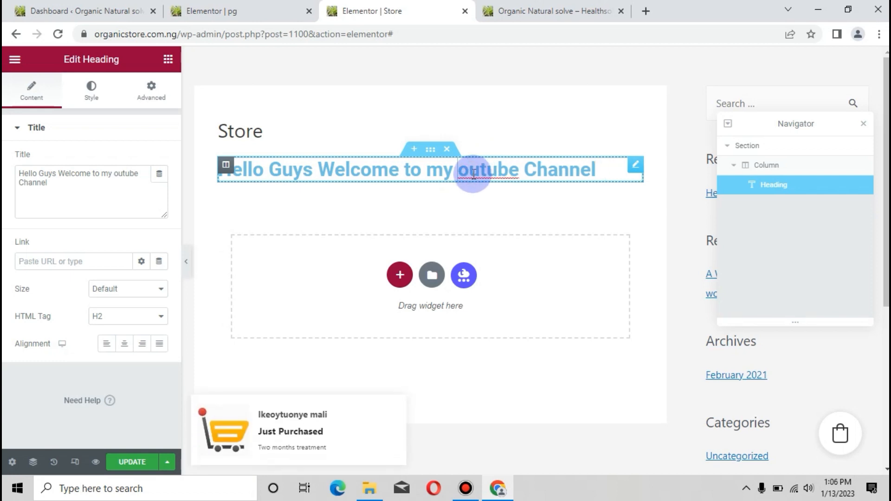
text(Y)
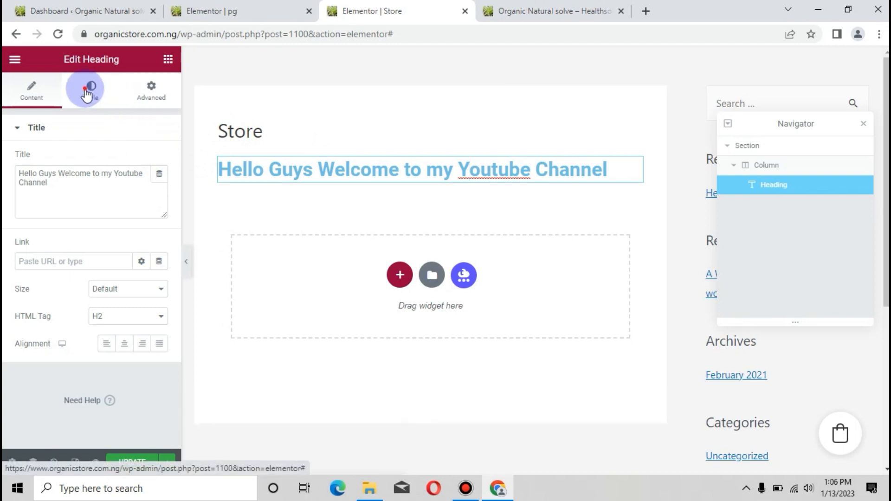
Set the heading's text colour to near-black #090909E0 with slightly reduced opacity
click(86, 93)
click(160, 166)
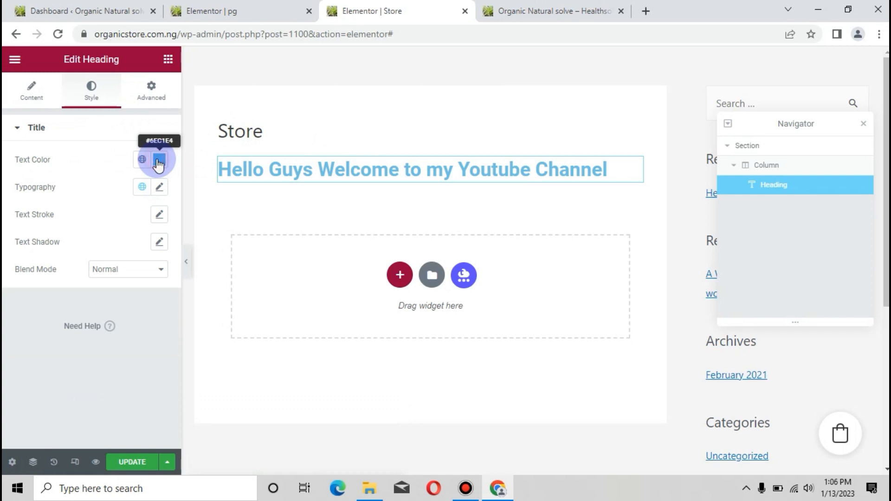
click(158, 163)
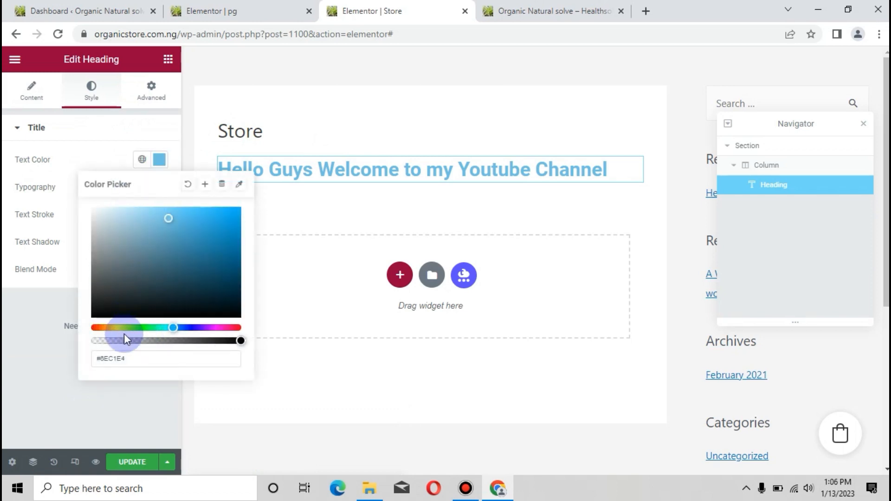
click(223, 341)
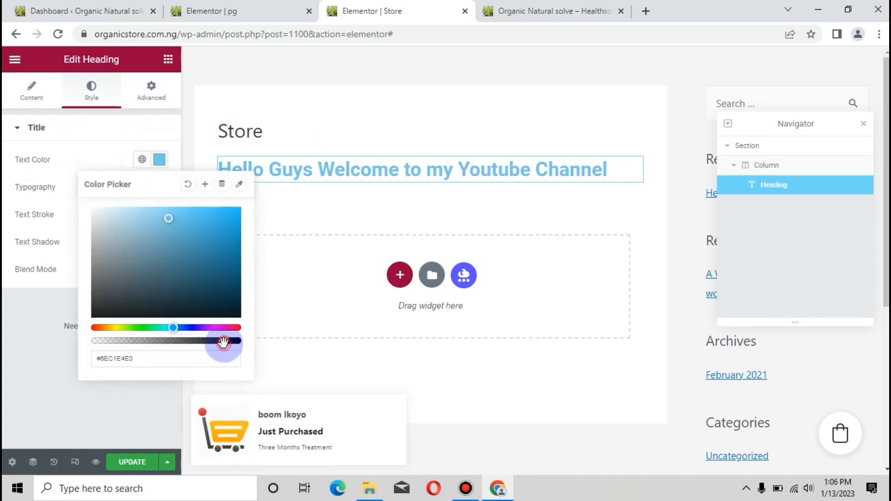
click(99, 310)
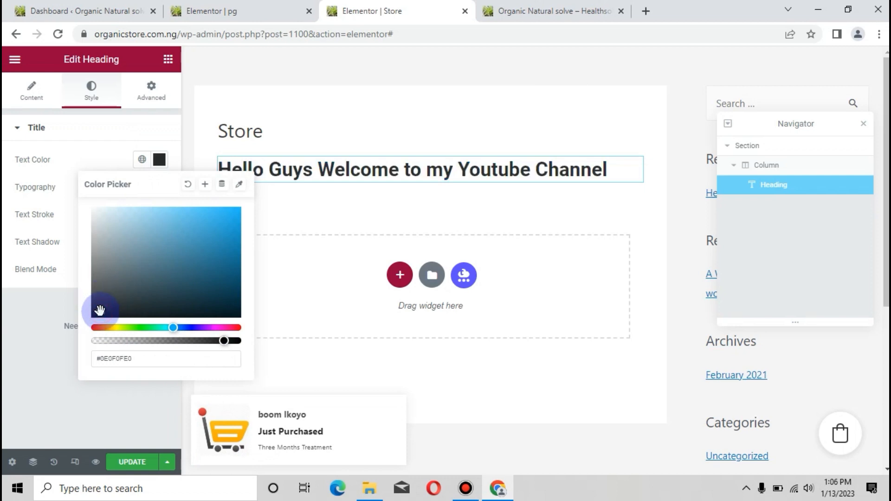
click(103, 307)
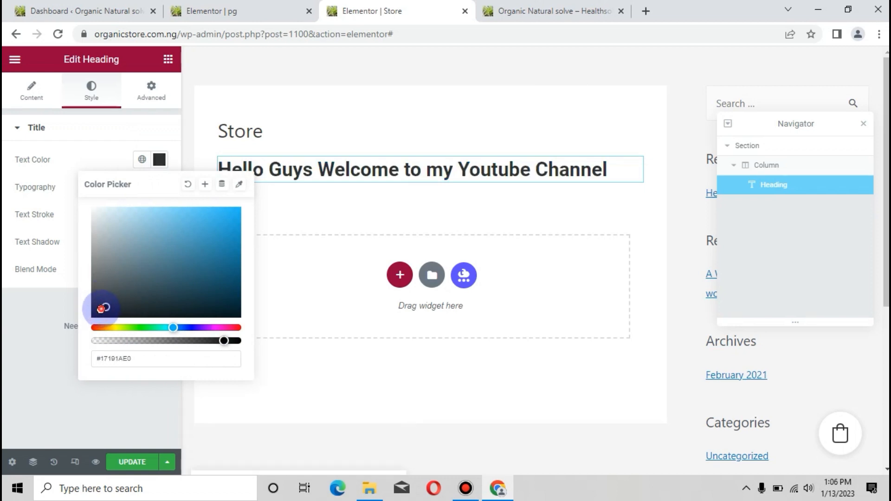
click(101, 309)
click(96, 314)
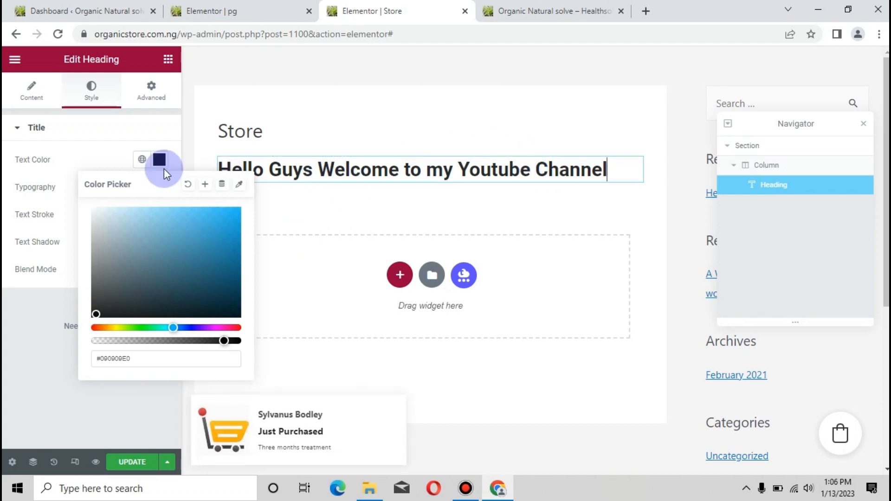
click(100, 141)
Break the heading text before "Channel" so that word starts a second line, without an extra blank line below
click(328, 166)
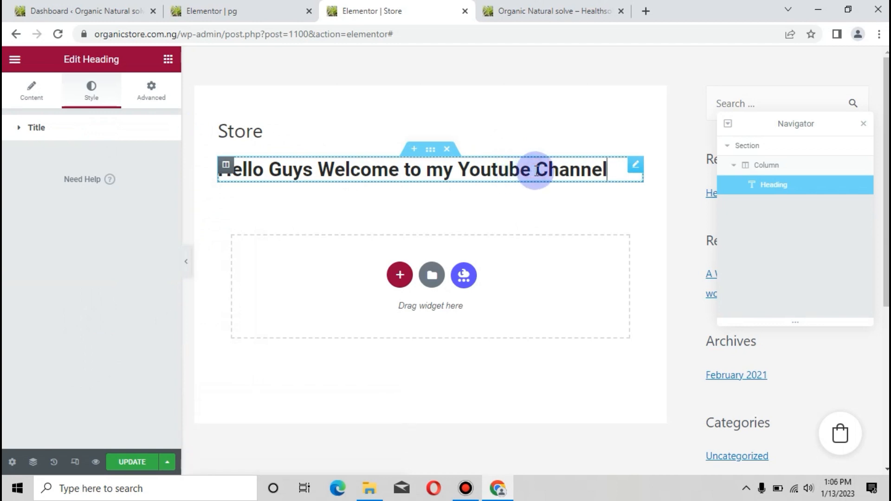
key(Return)
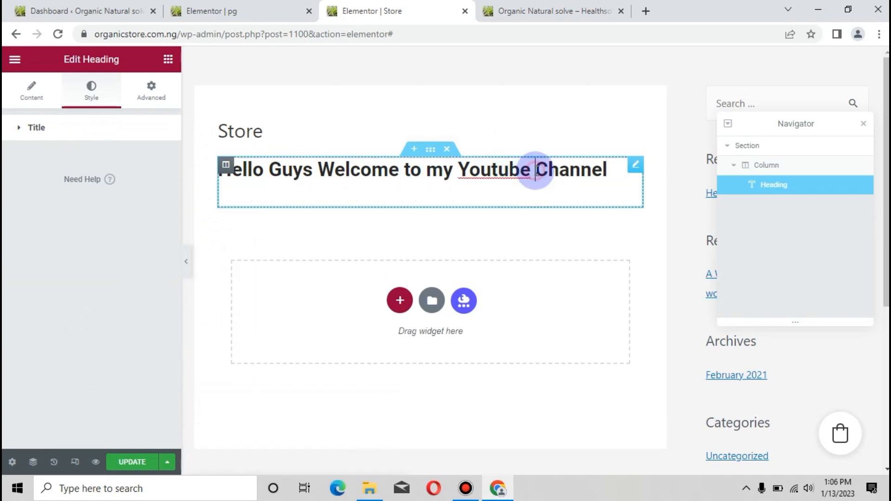
key(Return)
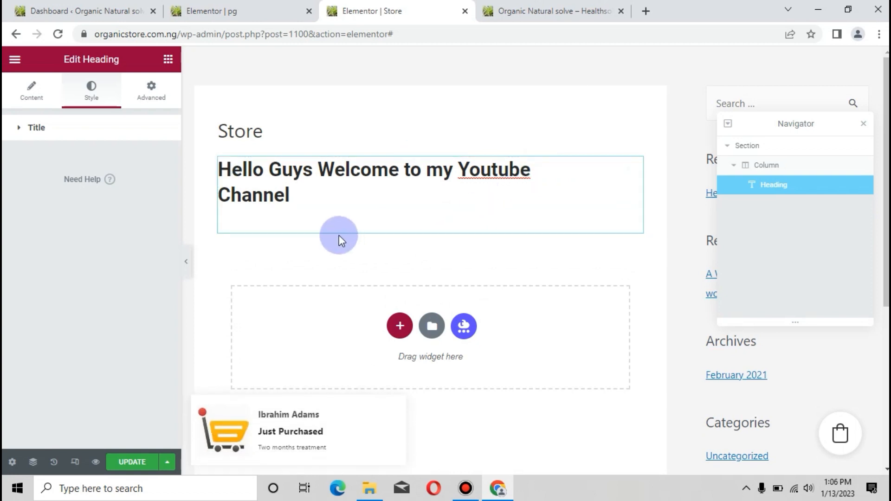
key(BackSpace)
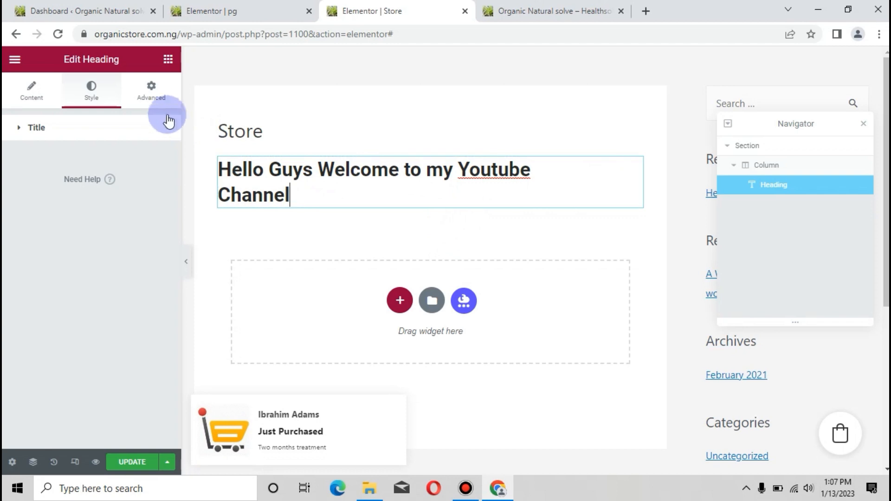
Give the heading widget a solid green background in colour #45C46F and deselect the widget
click(148, 89)
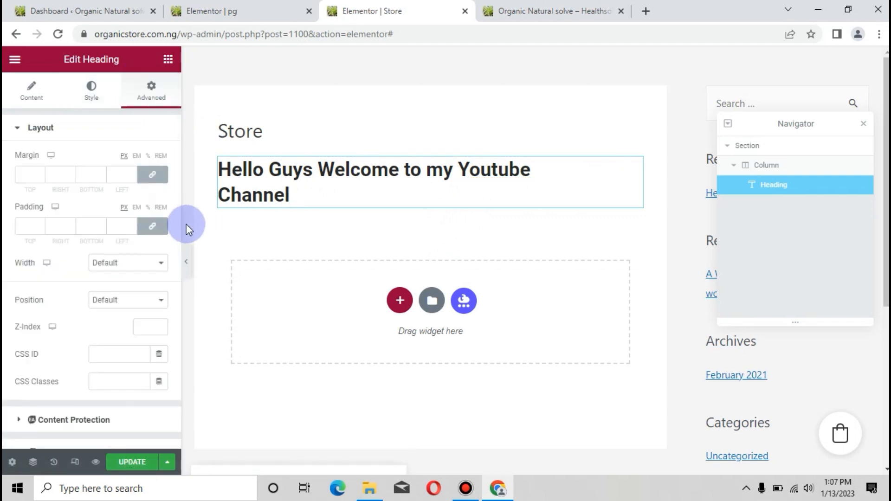
click(176, 215)
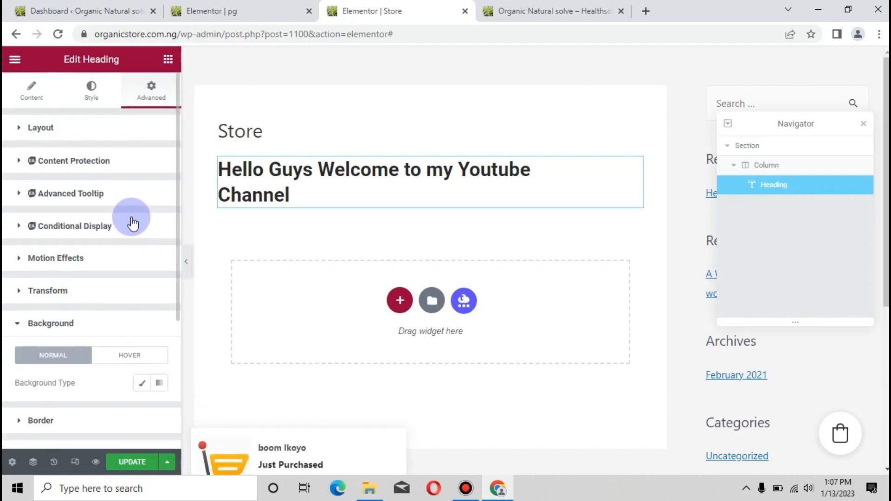
click(125, 211)
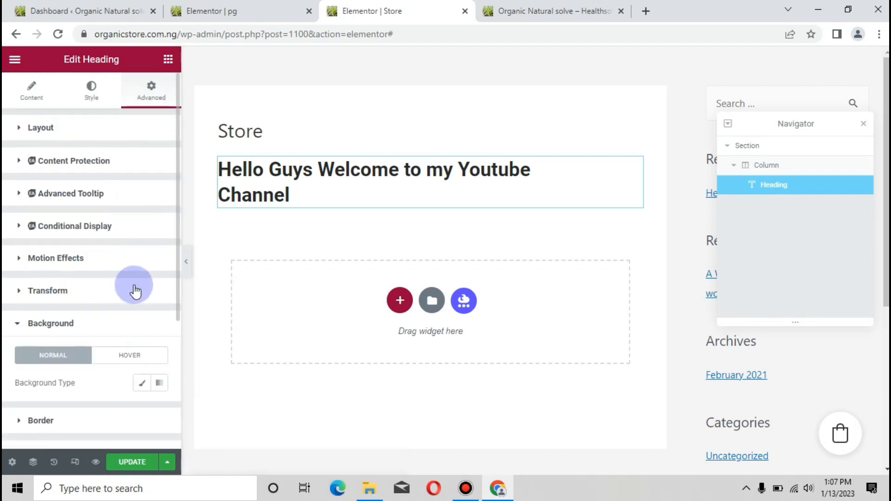
click(143, 385)
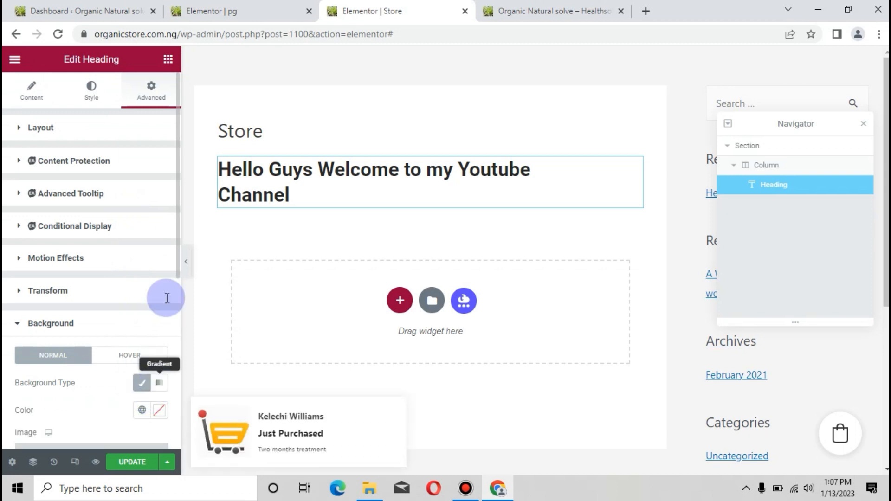
scroll(176, 225, down, 2)
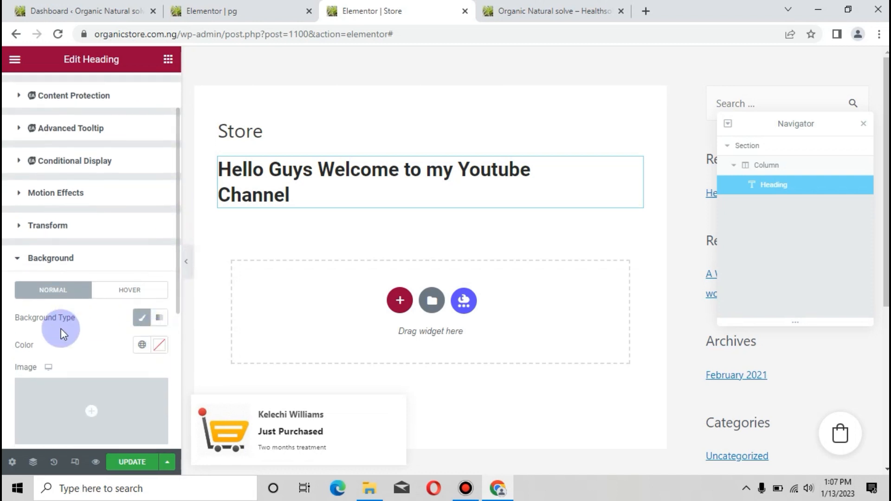
click(158, 344)
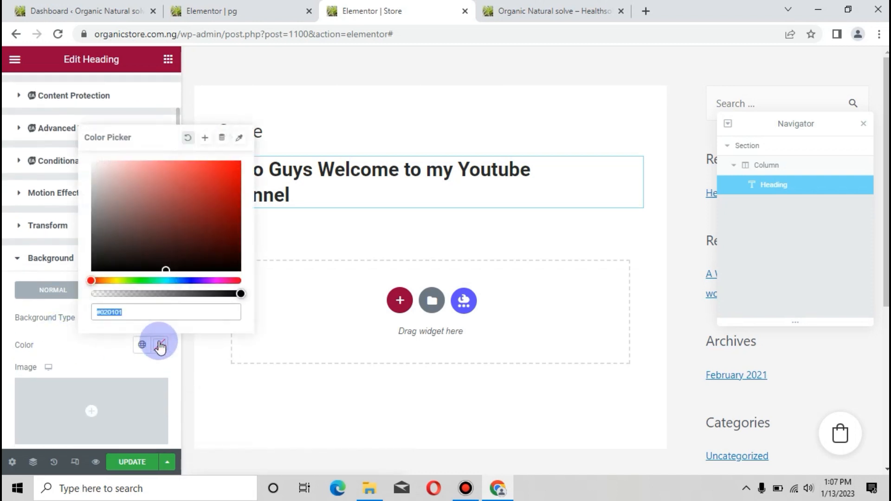
click(217, 197)
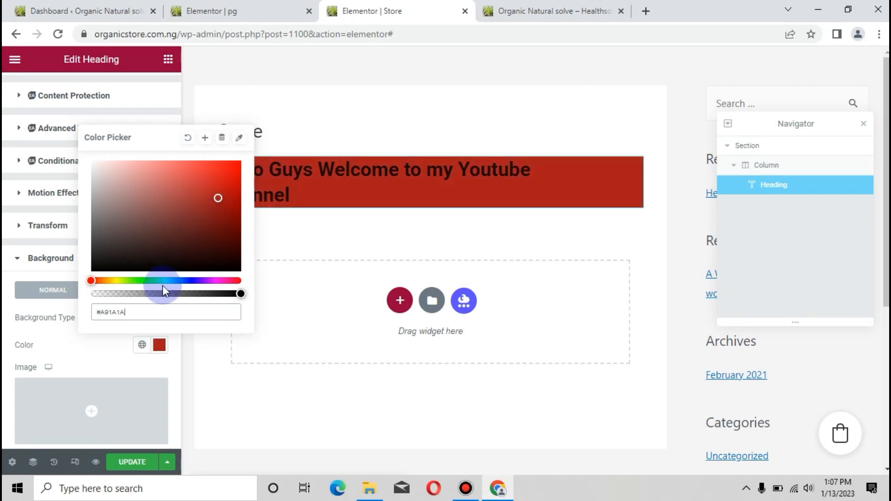
click(148, 281)
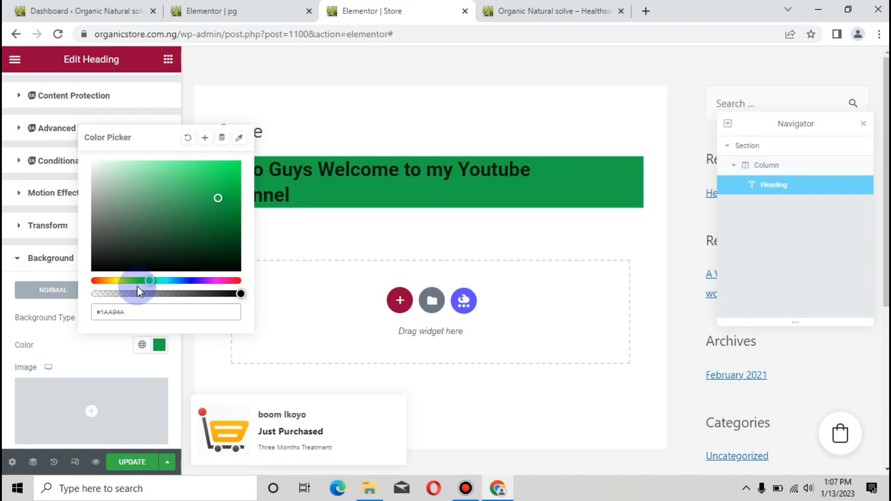
mouse_move(165, 193)
mouse_down()
mouse_move(172, 179)
mouse_move(188, 186)
mouse_up()
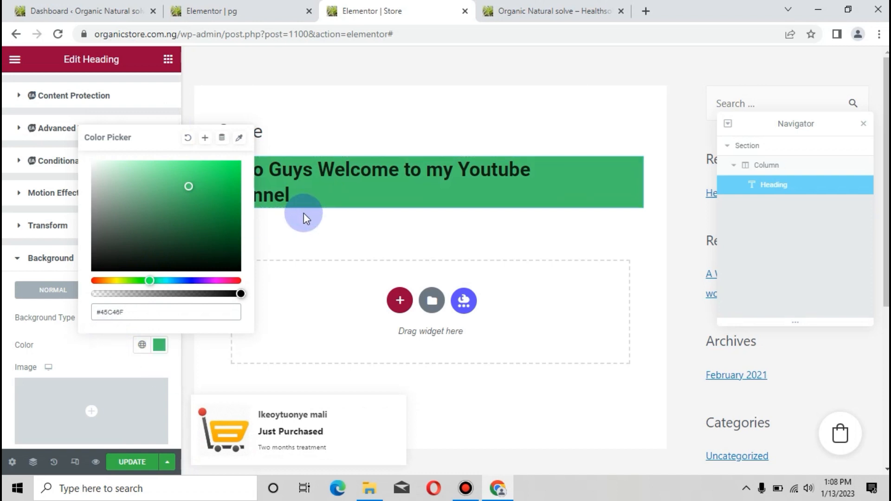
click(235, 94)
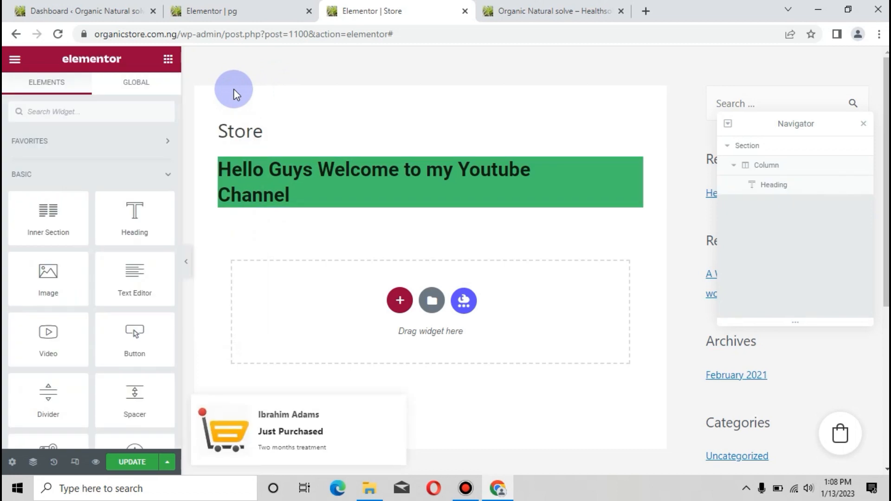